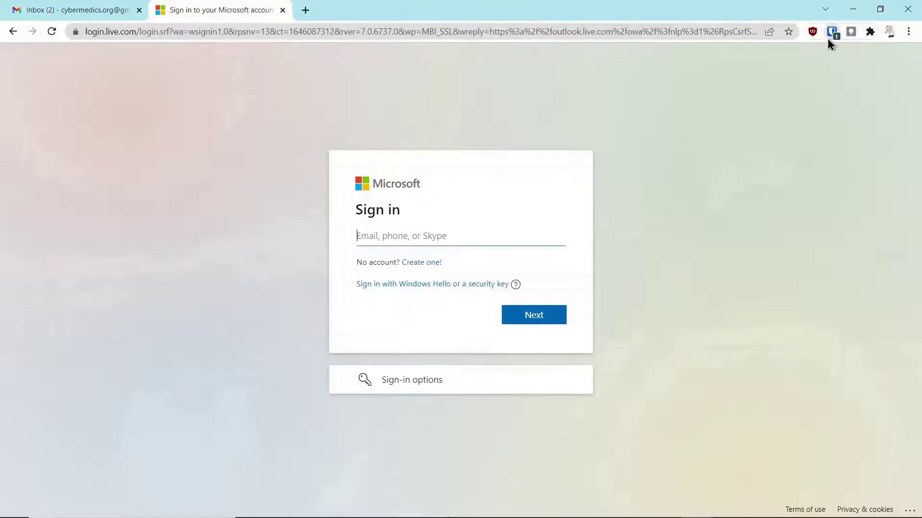
Autofill the Outlook account's sign-in e-mail from the Bitwarden vault and continue to the password step.
{"action": "left_click", "coordinate": [830, 33]}
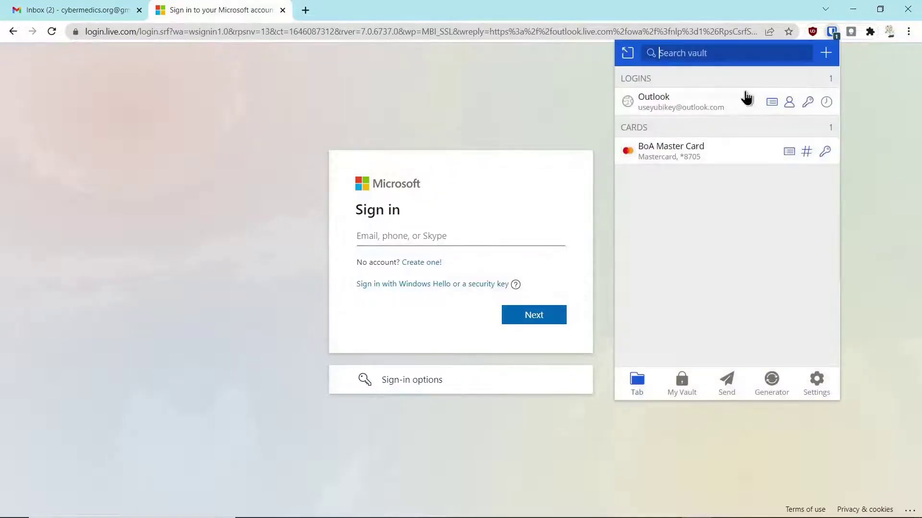
{"action": "left_click", "coordinate": [695, 103]}
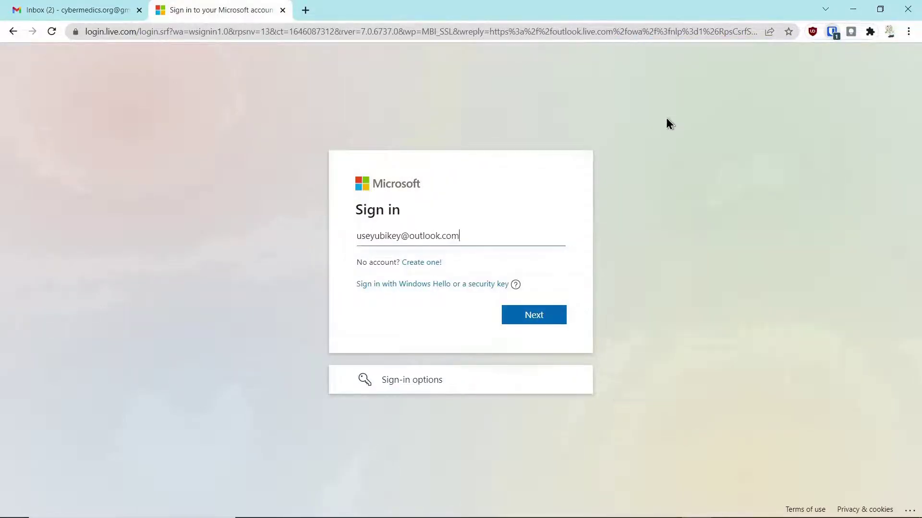
{"action": "left_click", "coordinate": [521, 321]}
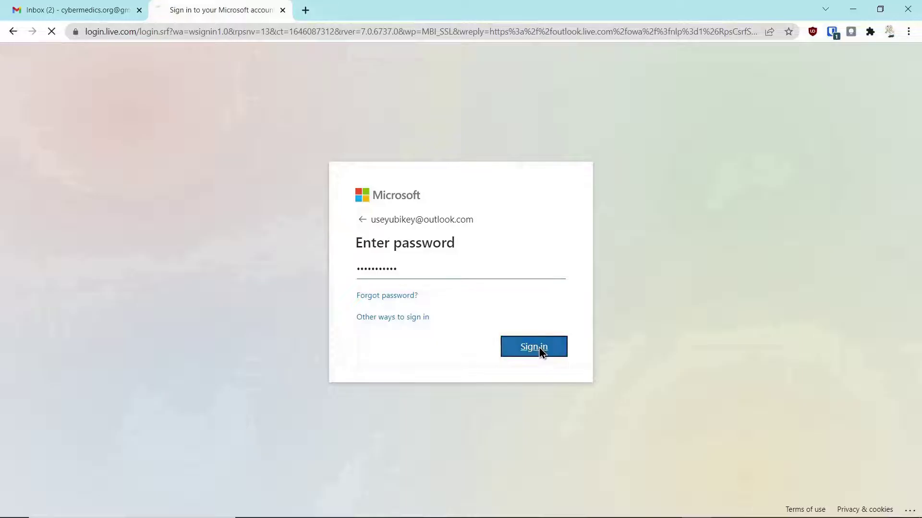
Complete the sign-in to land on the Microsoft account Security page.
{"action": "left_click", "coordinate": [535, 348]}
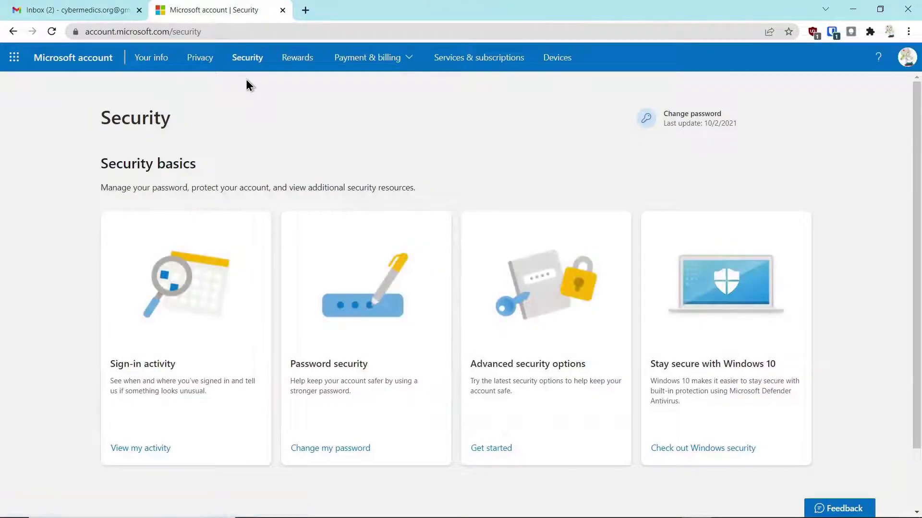
Open Advanced security options and scroll down to the list of sign-in methods.
{"action": "left_click", "coordinate": [522, 376]}
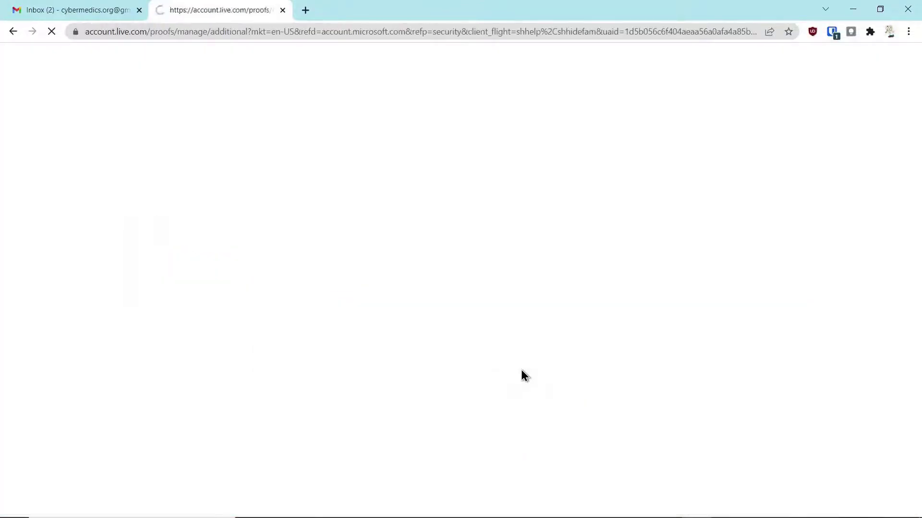
{"action": "scroll", "coordinate": [311, 309], "scroll_direction": "down", "scroll_amount": 2}
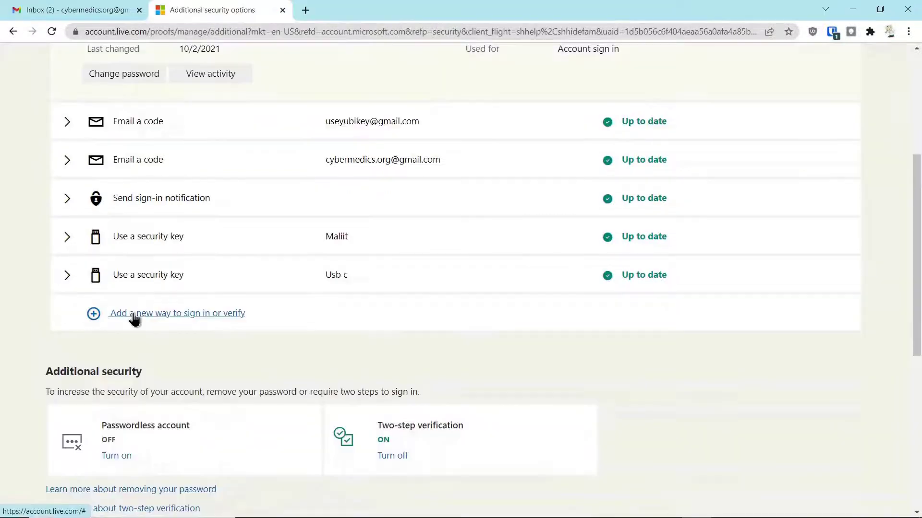
Add a USB security key as a new sign-in method, approving the Windows prompts and entering the key's PIN.
{"action": "left_click", "coordinate": [133, 315]}
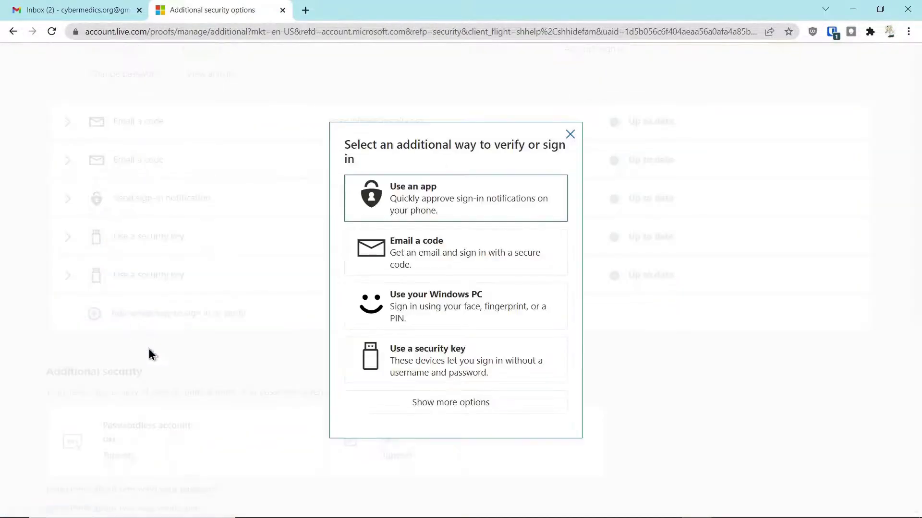
{"action": "left_click", "coordinate": [439, 361]}
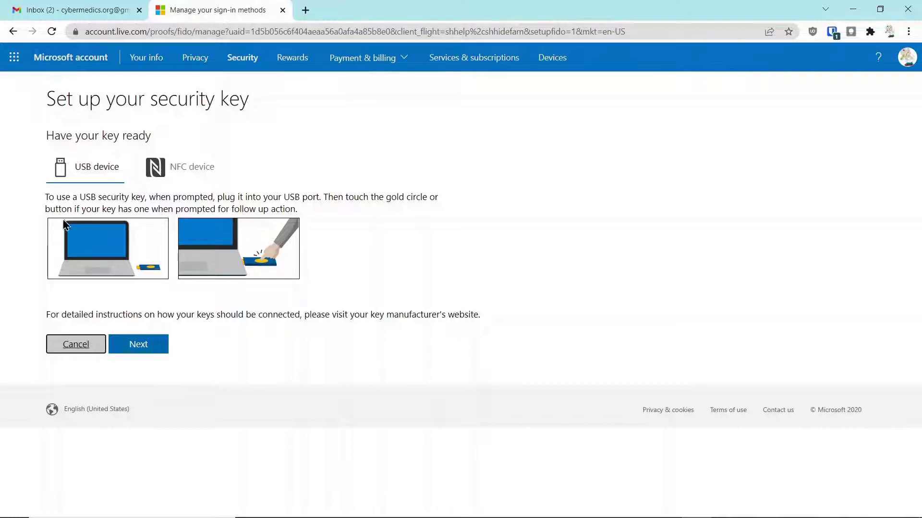
{"action": "left_click", "coordinate": [91, 178]}
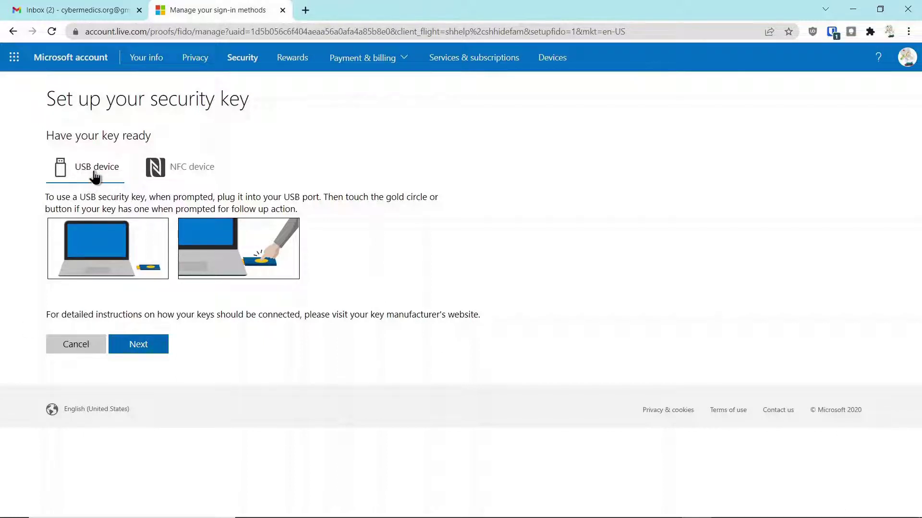
{"action": "left_click", "coordinate": [154, 342]}
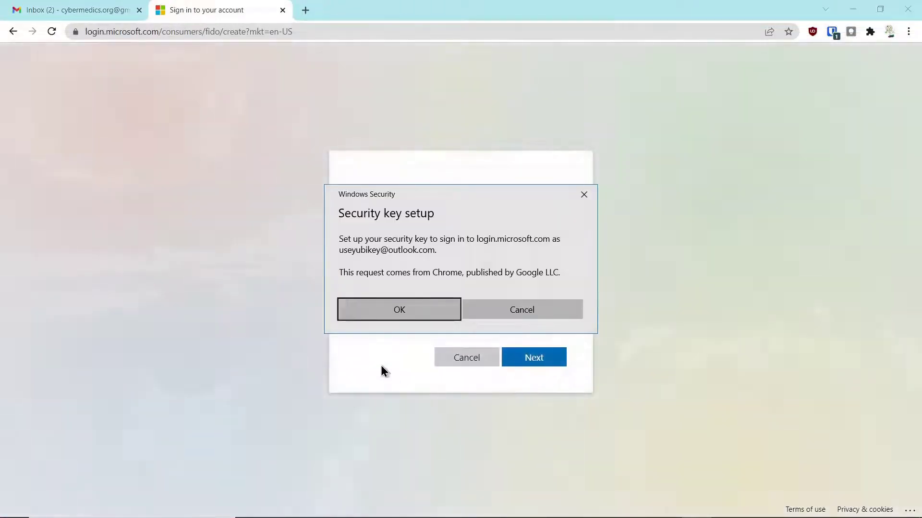
{"action": "left_click", "coordinate": [399, 310]}
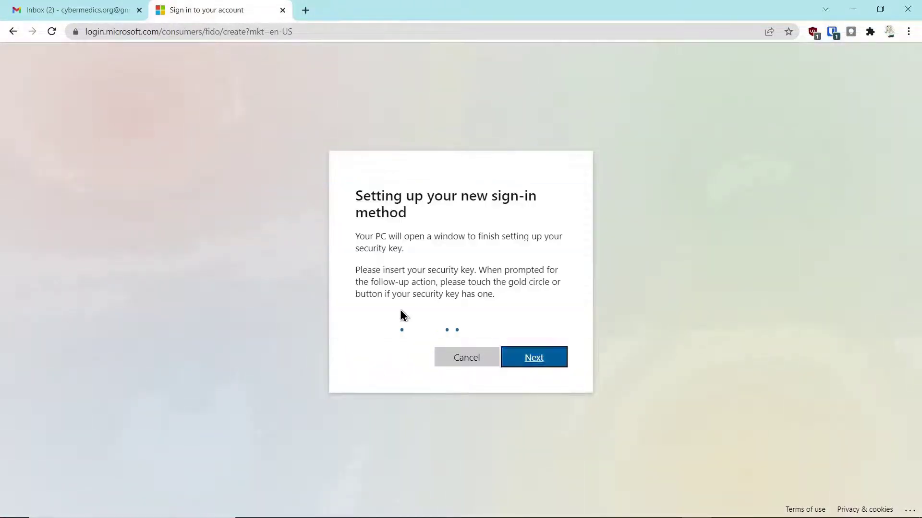
{"action": "left_click", "coordinate": [399, 333]}
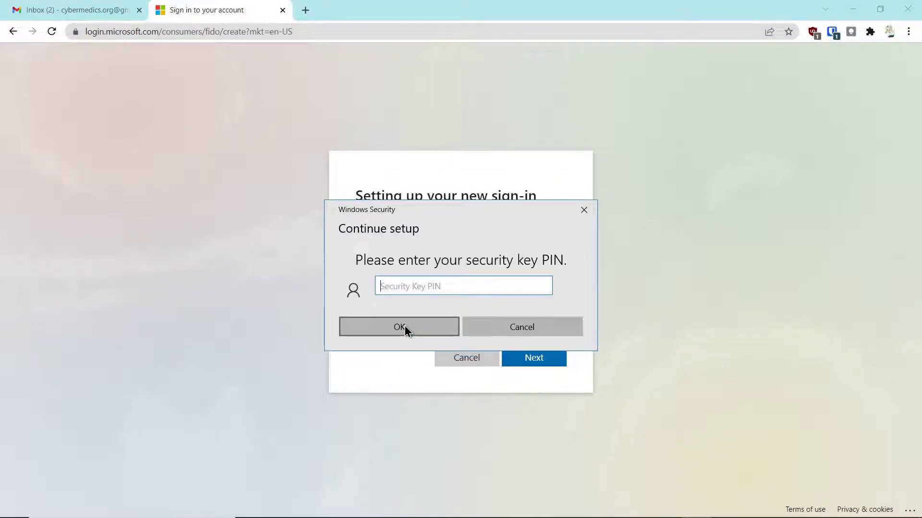
{"action": "type", "text": "12345678"}
{"action": "left_click", "coordinate": [405, 327]}
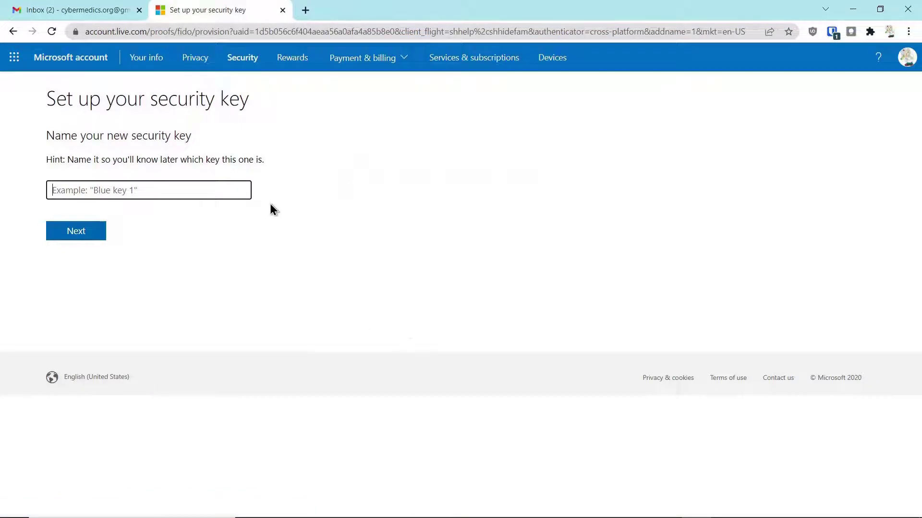
Name the new security key 'BlueKey' and return to the security options page.
{"action": "left_click", "coordinate": [98, 190]}
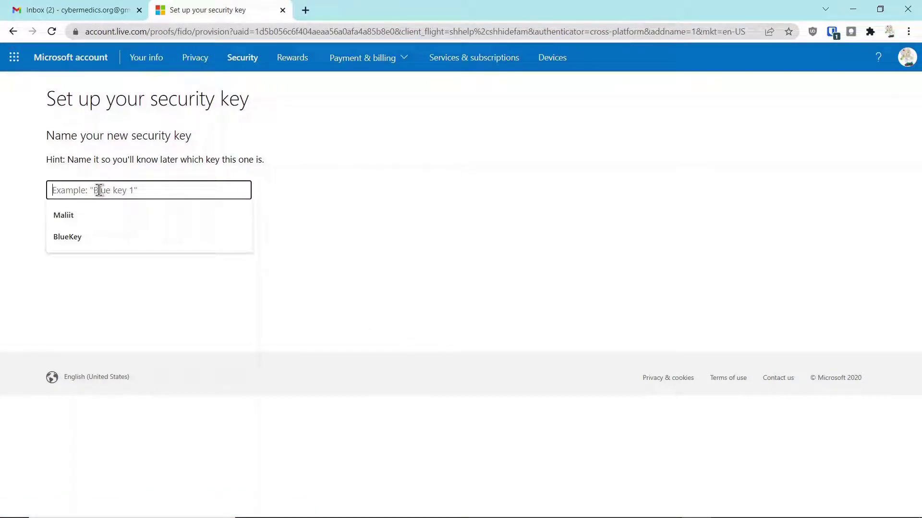
{"action": "type", "text": "BlueKey"}
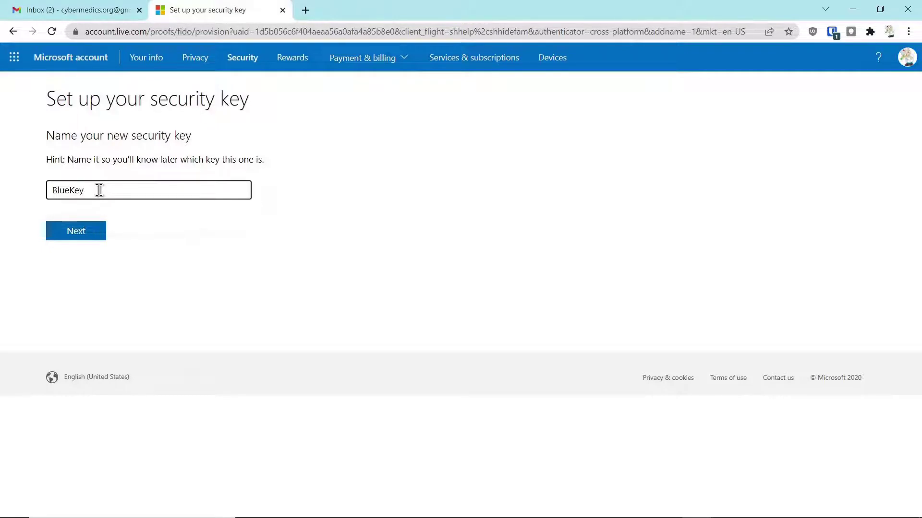
{"action": "key", "text": "Return"}
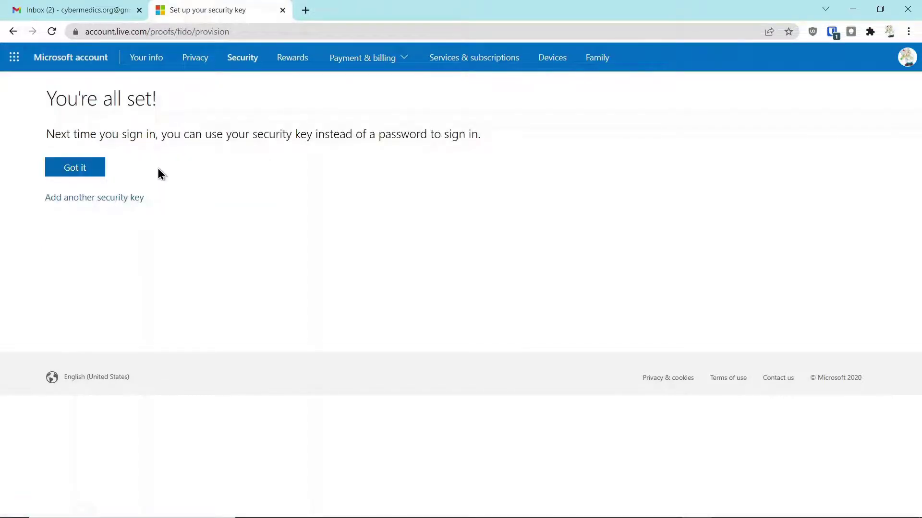
{"action": "left_click", "coordinate": [53, 168]}
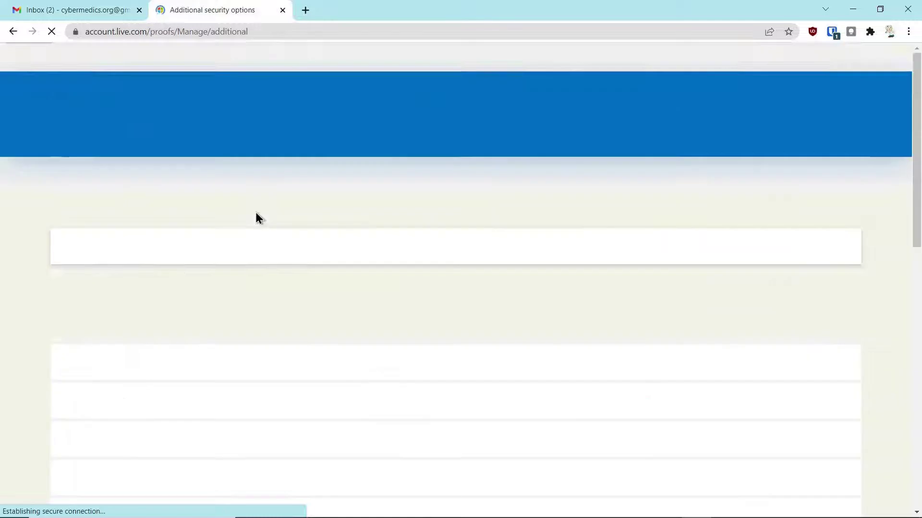
Turn on Passwordless account and continue through the introduction to the Authenticator linking step.
{"action": "scroll", "coordinate": [216, 356], "scroll_direction": "down", "scroll_amount": 4}
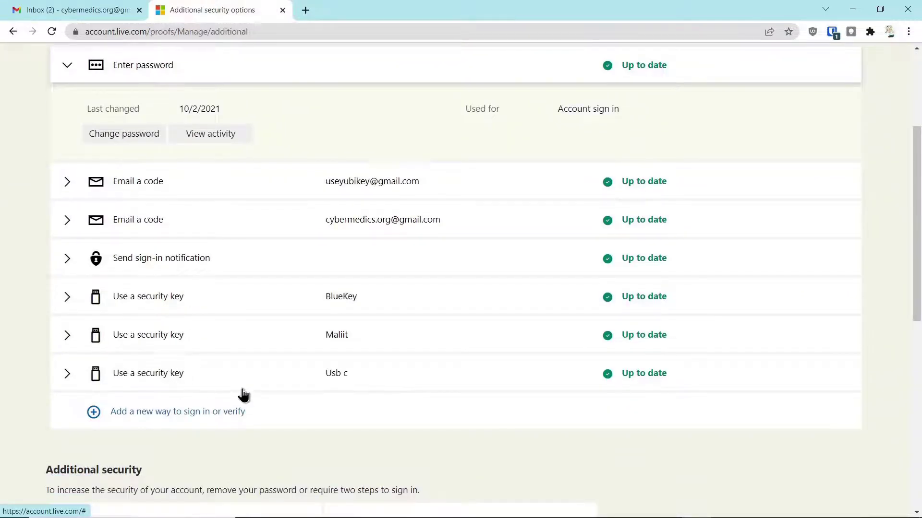
{"action": "scroll", "coordinate": [328, 310], "scroll_direction": "down", "scroll_amount": 5}
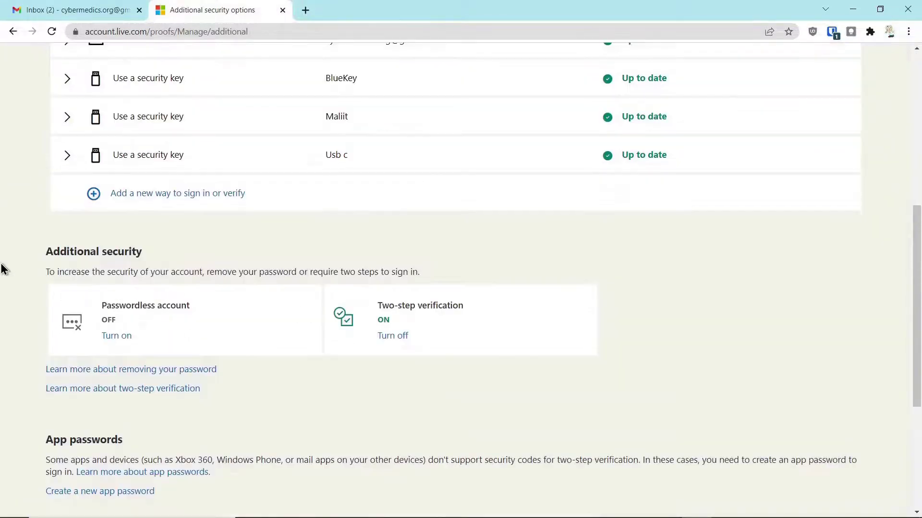
{"action": "scroll", "coordinate": [4, 269], "scroll_direction": "down", "scroll_amount": 4}
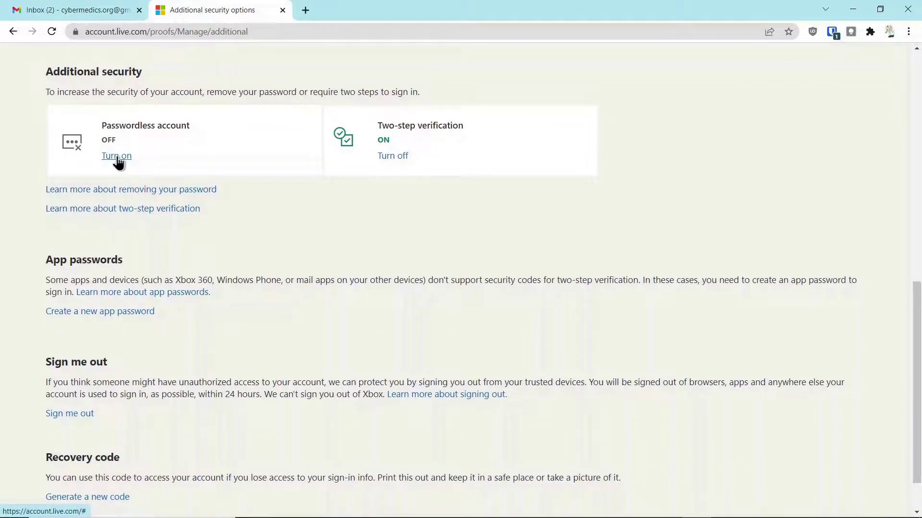
{"action": "left_click", "coordinate": [117, 156]}
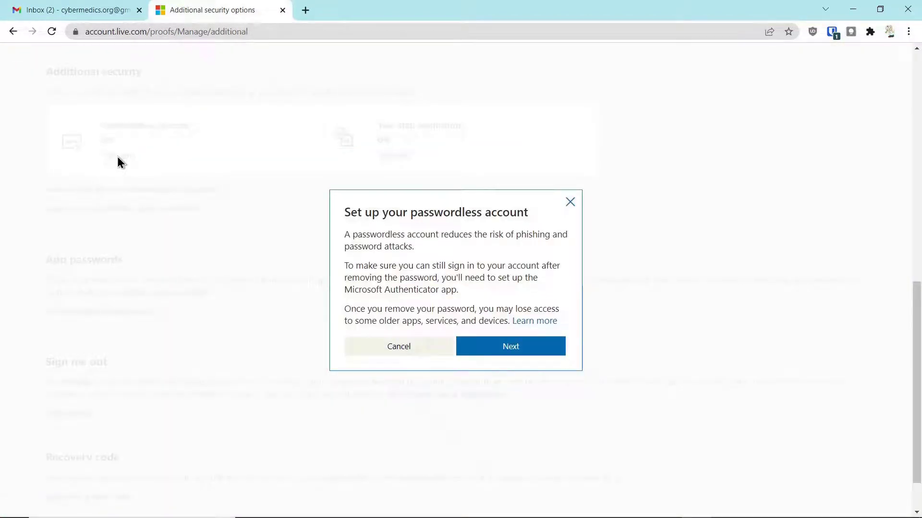
{"action": "left_click", "coordinate": [508, 347]}
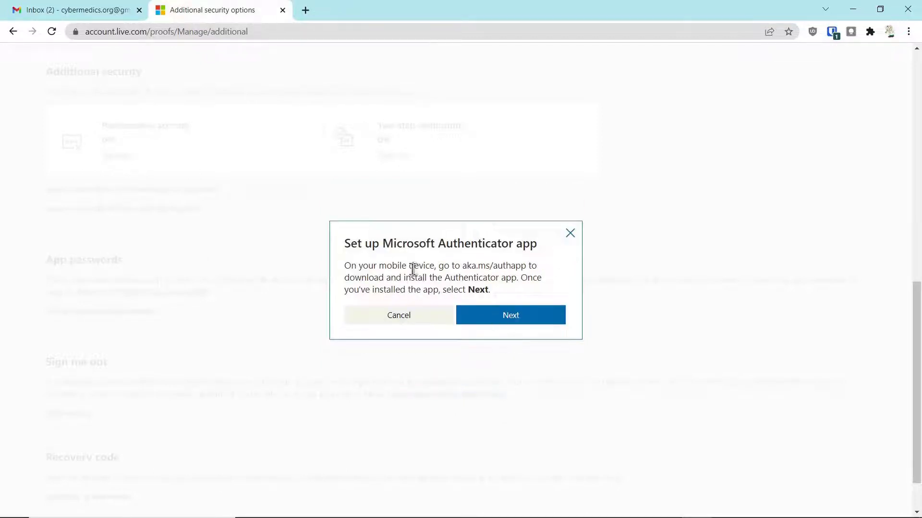
{"action": "left_click", "coordinate": [511, 320]}
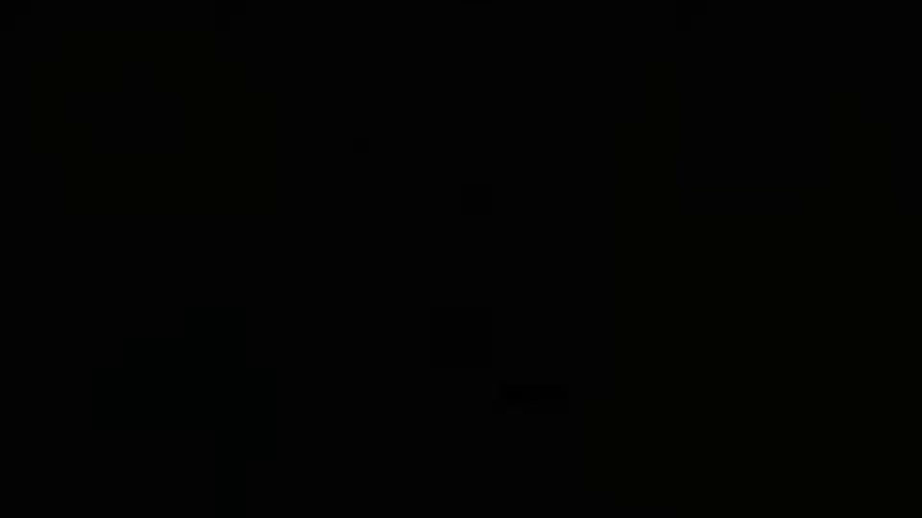
Approve adding the account in Microsoft Authenticator so the password is removed.
{"action": "left_click", "coordinate": [535, 400]}
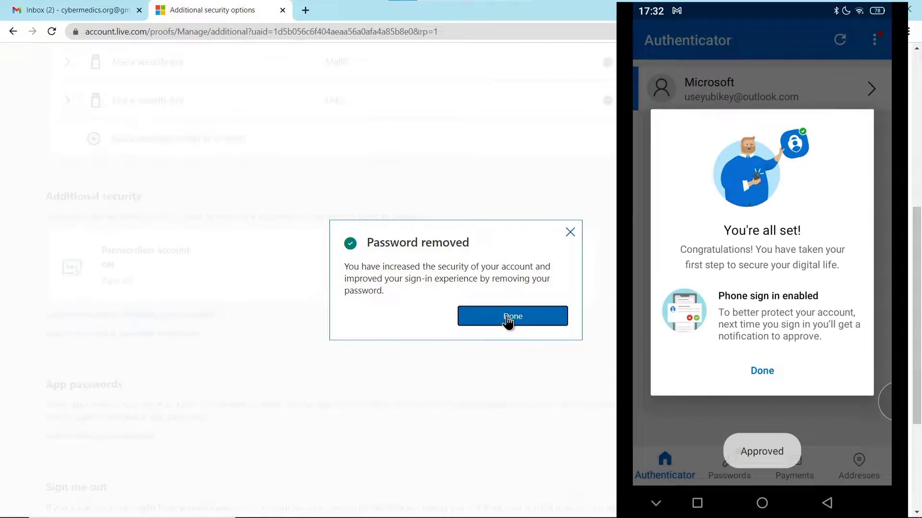
Dismiss the Password removed dialog, confirm Passwordless account shows ON, and open the profile menu.
{"action": "left_click", "coordinate": [507, 318]}
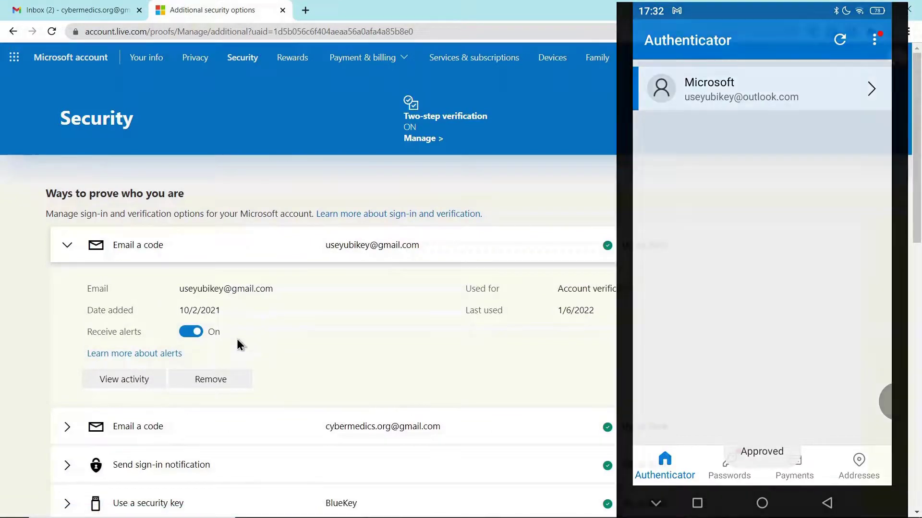
{"action": "scroll", "coordinate": [237, 338], "scroll_direction": "down", "scroll_amount": 2}
{"action": "scroll", "coordinate": [240, 343], "scroll_direction": "down", "scroll_amount": 6}
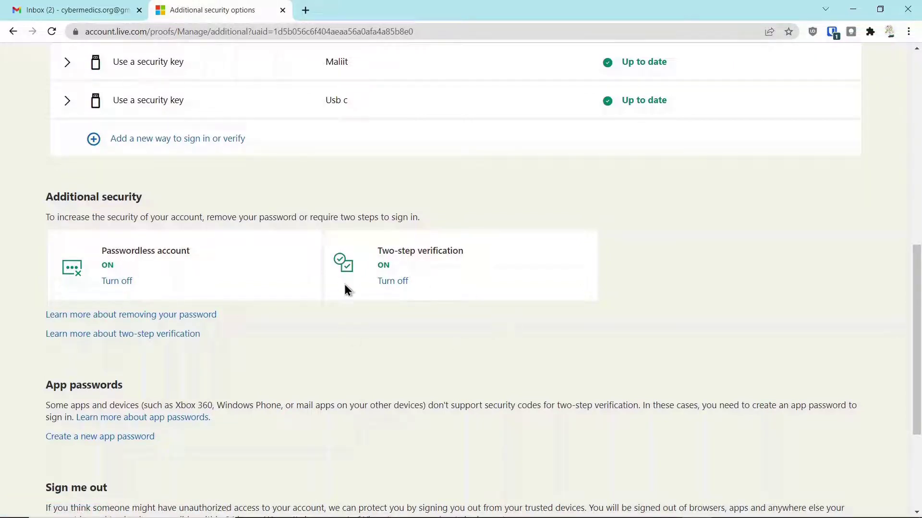
{"action": "left_click_drag", "start_coordinate": [916, 313], "coordinate": [915, 106]}
{"action": "left_click", "coordinate": [901, 65]}
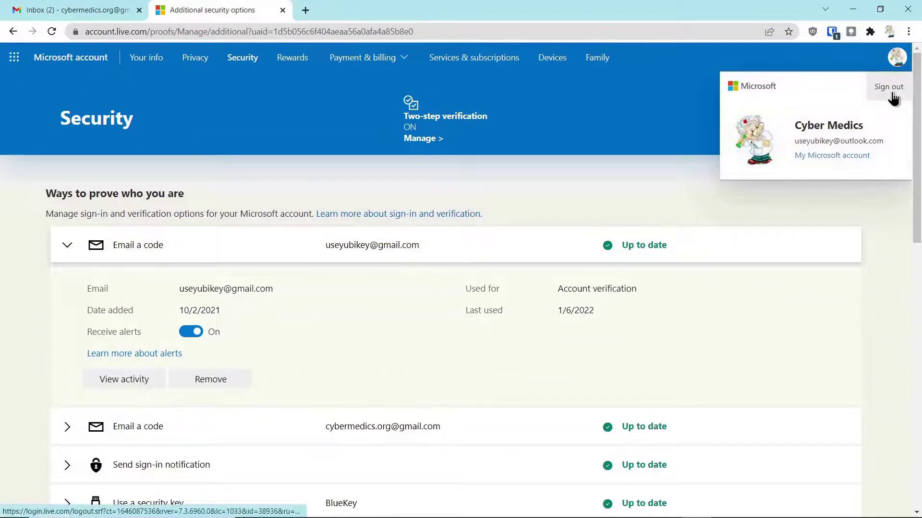
Sign out, then sign back in using the Windows Hello or security key option with the security key.
{"action": "left_click", "coordinate": [892, 93]}
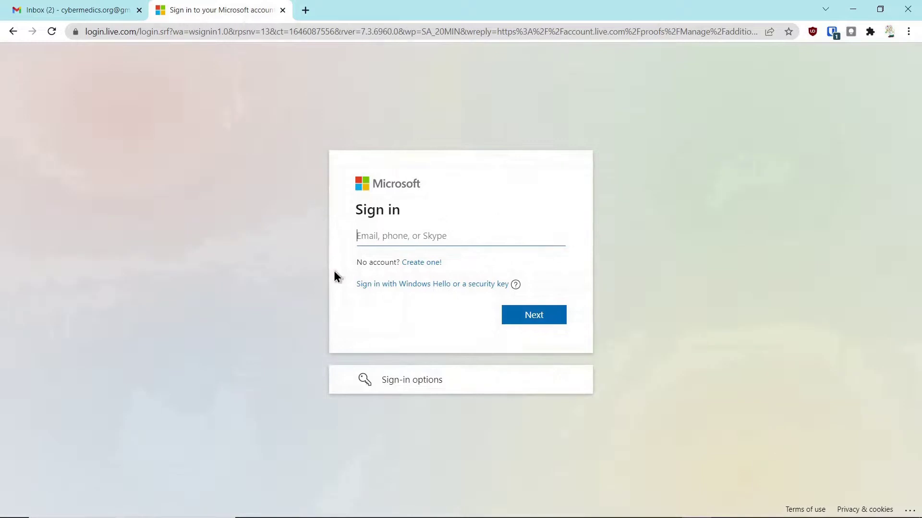
{"action": "left_click", "coordinate": [438, 382]}
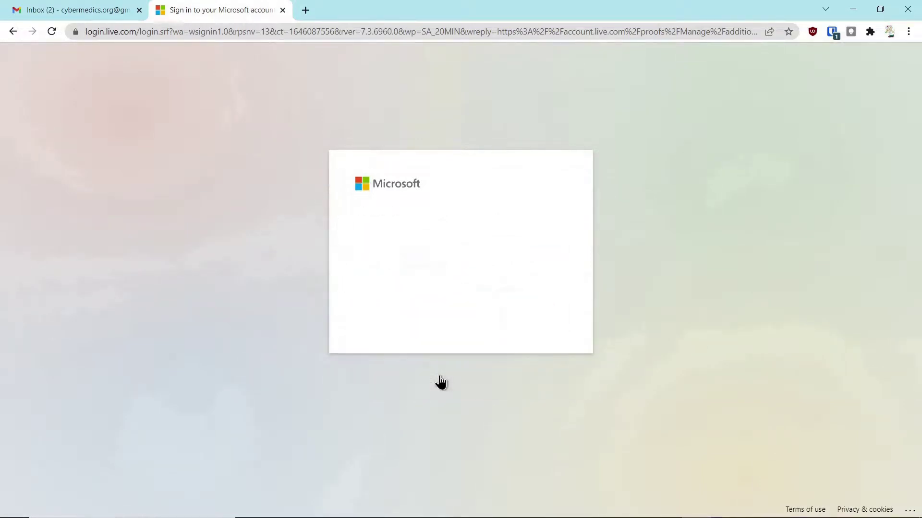
{"action": "left_click", "coordinate": [423, 252]}
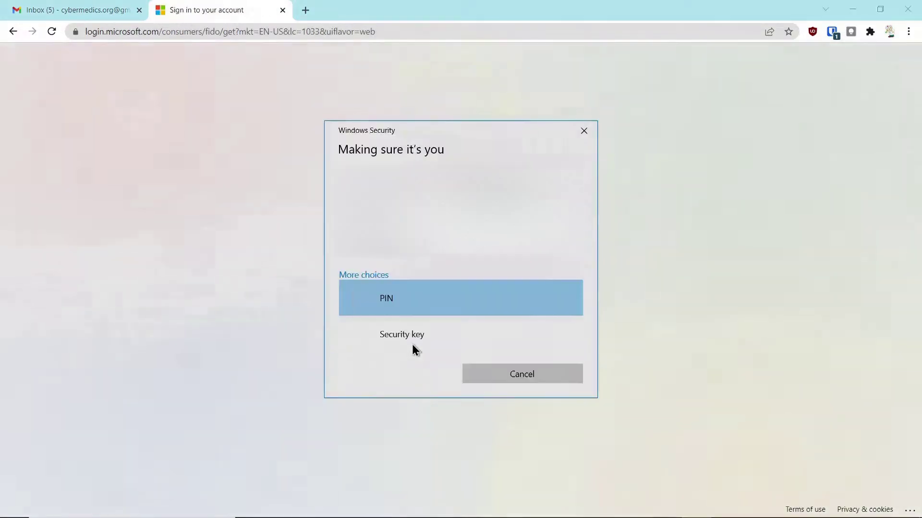
{"action": "left_click", "coordinate": [412, 342]}
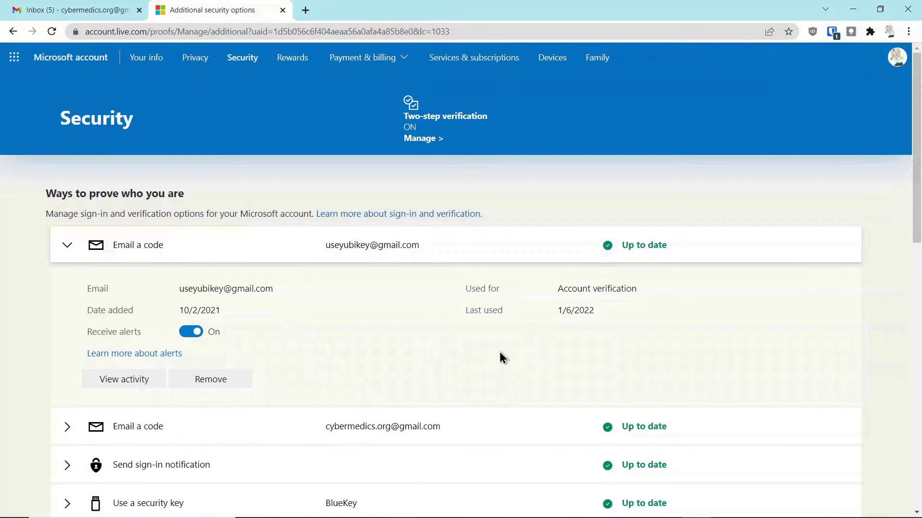
Sign out again and submit the Outlook account's e-mail to start a passwordless sign-in.
{"action": "left_click", "coordinate": [896, 57]}
{"action": "left_click", "coordinate": [889, 92]}
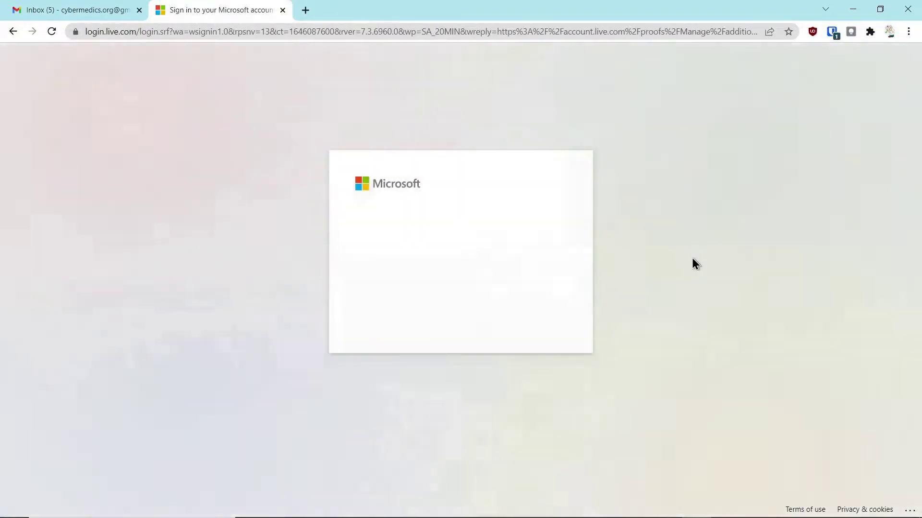
{"action": "left_click", "coordinate": [446, 239]}
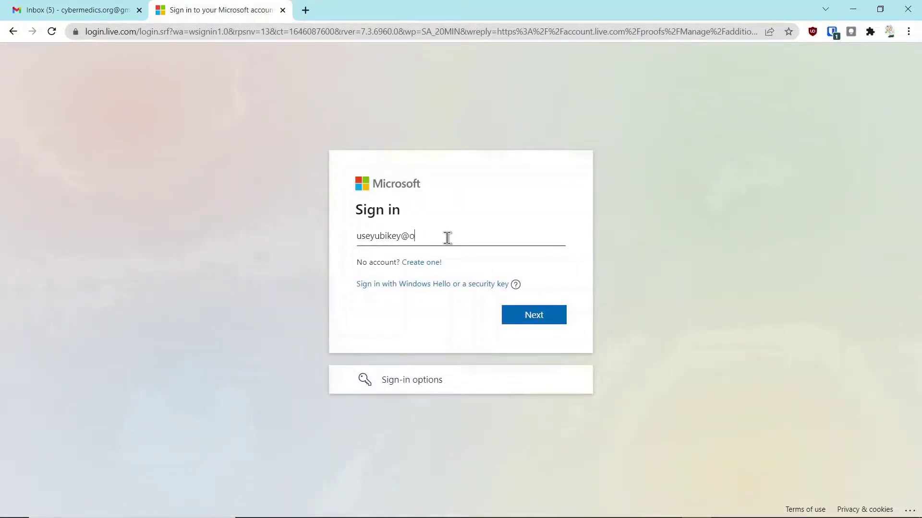
{"action": "left_click", "coordinate": [540, 321]}
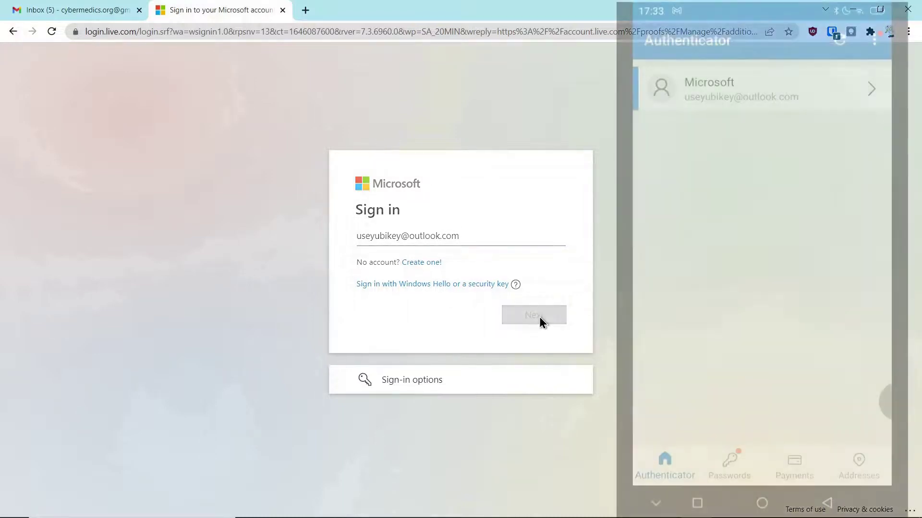